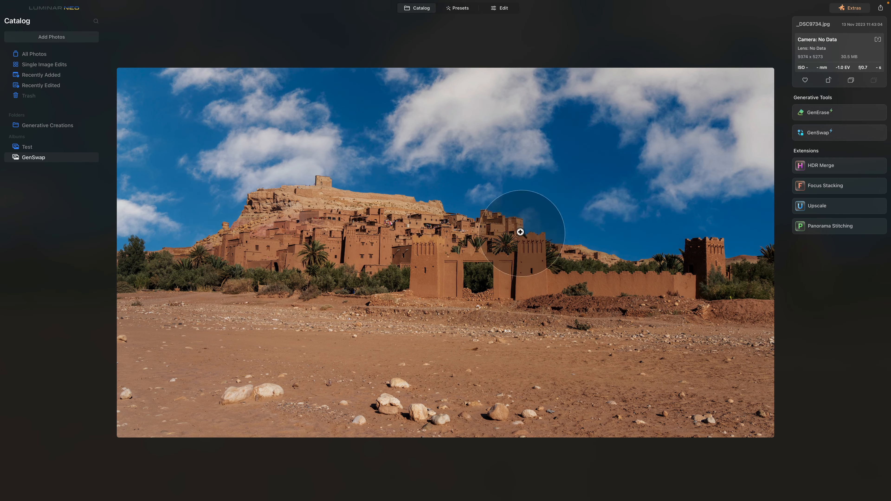
Open the desert fortress photo in GenSwap and set the selection brush size to 44.
{"action": "left_click", "coordinate": [816, 135]}
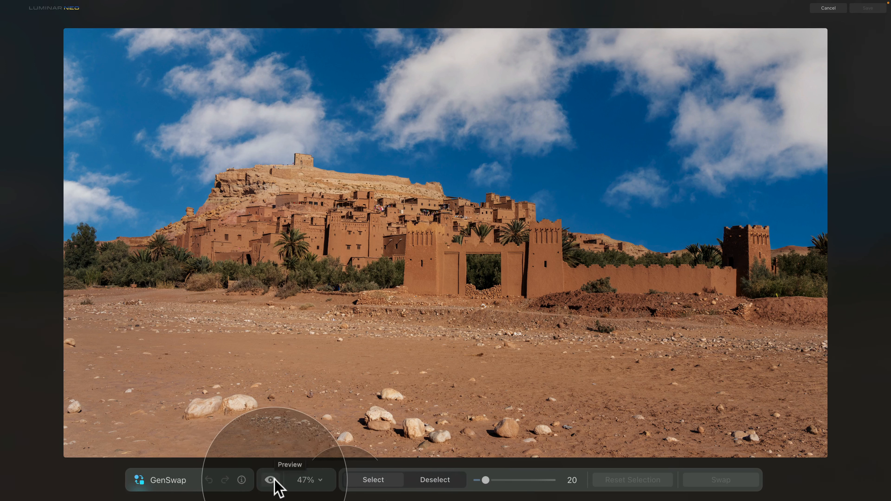
{"action": "left_click", "coordinate": [315, 482]}
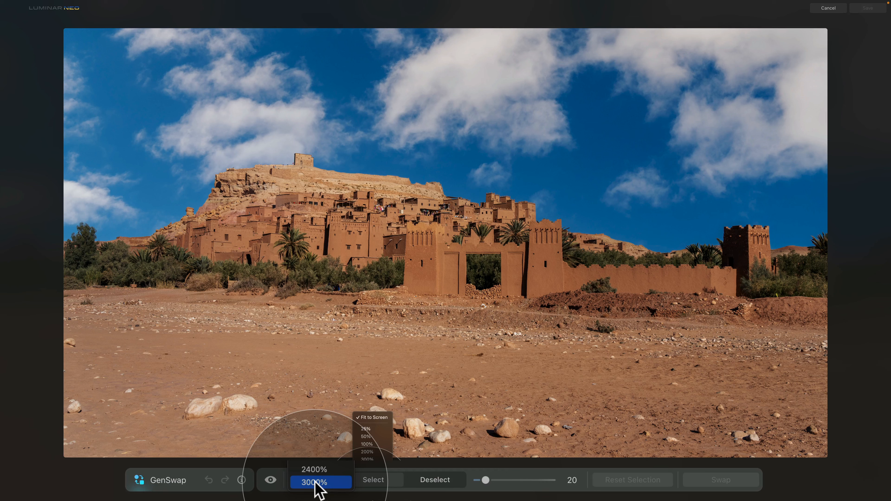
{"action": "left_click", "coordinate": [371, 486]}
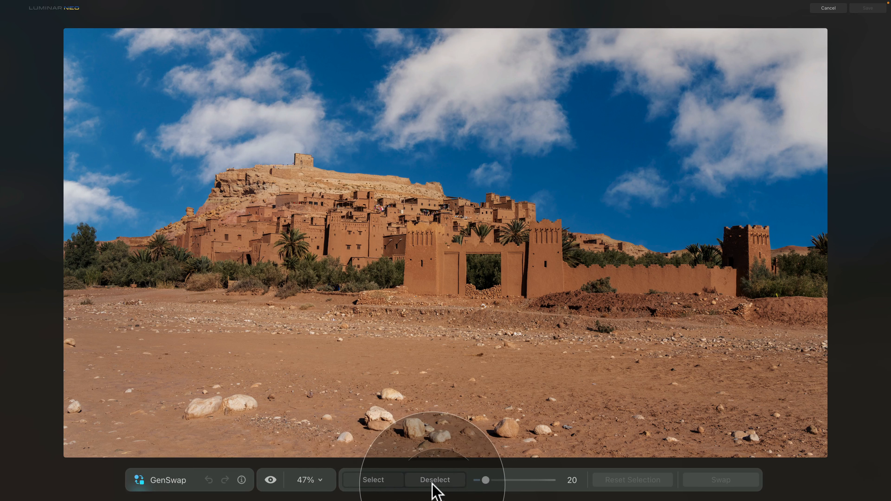
{"action": "mouse_move", "coordinate": [485, 481]}
{"action": "left_mouse_down"}
{"action": "mouse_move", "coordinate": [519, 480]}
{"action": "mouse_move", "coordinate": [495, 481]}
{"action": "left_mouse_up"}
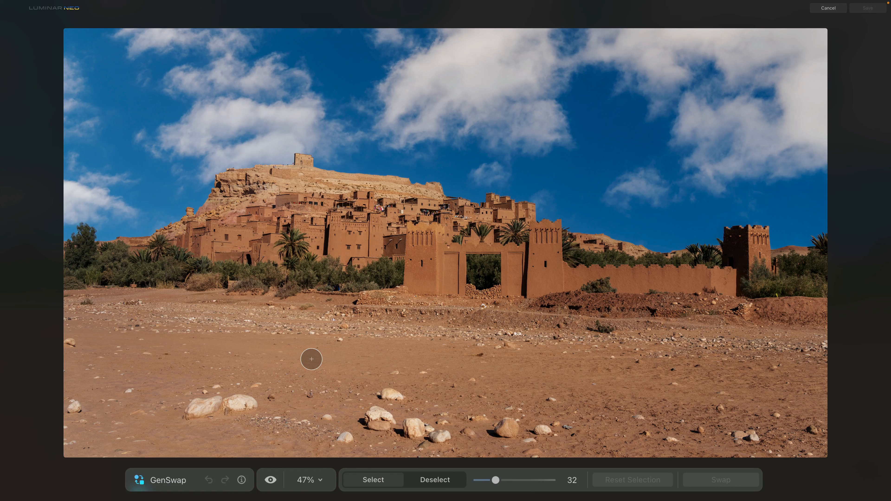
{"action": "key", "text": "bracketright"}
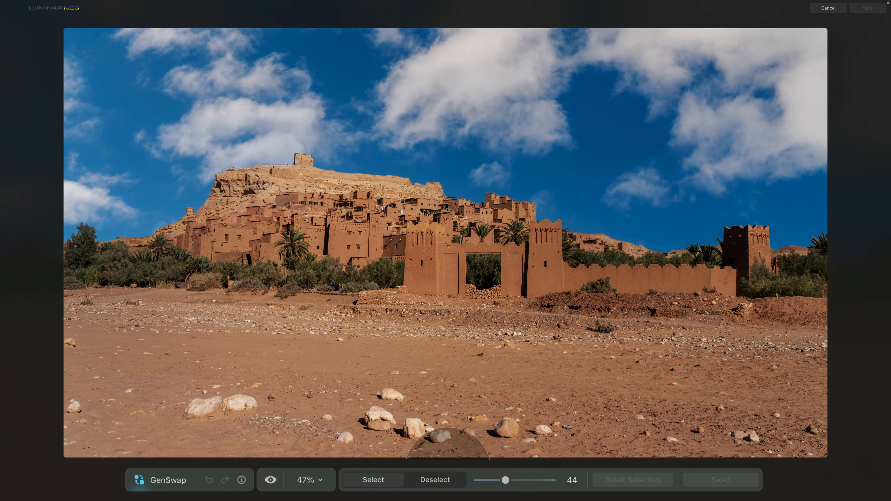
Mask the far edge of the sandy foreground below the fortress across the full photo width.
{"action": "left_click", "coordinate": [72, 307]}
{"action": "left_click_drag", "start_coordinate": [100, 308], "coordinate": [565, 325]}
{"action": "mouse_move", "coordinate": [364, 324]}
{"action": "left_mouse_down"}
{"action": "mouse_move", "coordinate": [502, 320]}
{"action": "mouse_move", "coordinate": [633, 328]}
{"action": "mouse_move", "coordinate": [627, 333]}
{"action": "mouse_move", "coordinate": [512, 319]}
{"action": "mouse_move", "coordinate": [749, 324]}
{"action": "mouse_move", "coordinate": [835, 336]}
{"action": "left_mouse_up"}
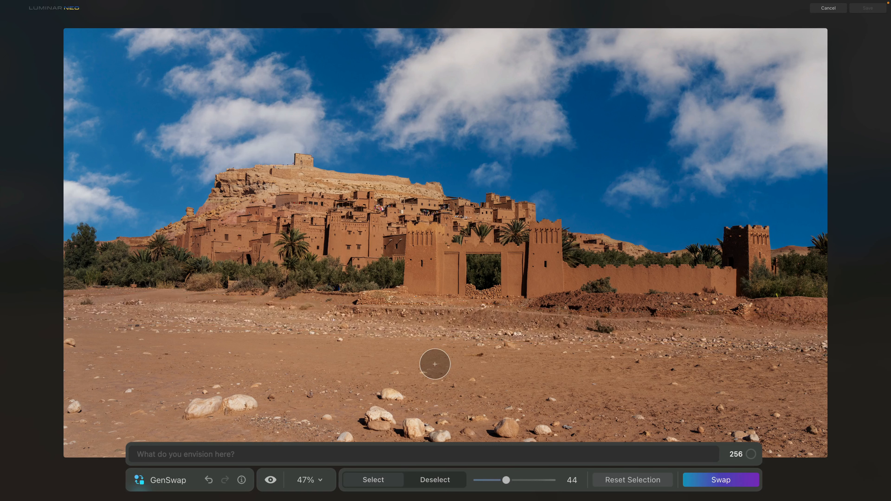
Set the brush size to 100 and mask the rest of the rocky foreground down to the photo's lower edge.
{"action": "left_click_drag", "start_coordinate": [506, 480], "coordinate": [558, 481]}
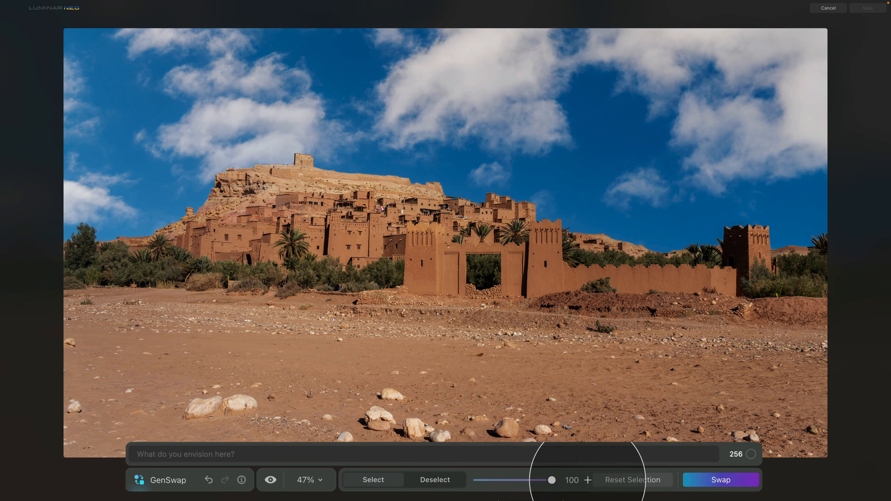
{"action": "mouse_move", "coordinate": [519, 362]}
{"action": "left_mouse_down"}
{"action": "mouse_move", "coordinate": [125, 345]}
{"action": "mouse_move", "coordinate": [48, 352]}
{"action": "mouse_move", "coordinate": [506, 345]}
{"action": "mouse_move", "coordinate": [713, 366]}
{"action": "left_mouse_up"}
{"action": "mouse_move", "coordinate": [804, 381]}
{"action": "left_mouse_down"}
{"action": "mouse_move", "coordinate": [824, 389]}
{"action": "mouse_move", "coordinate": [825, 425]}
{"action": "mouse_move", "coordinate": [825, 367]}
{"action": "mouse_move", "coordinate": [824, 437]}
{"action": "left_mouse_up"}
{"action": "mouse_move", "coordinate": [643, 444]}
{"action": "left_mouse_down"}
{"action": "mouse_move", "coordinate": [234, 428]}
{"action": "mouse_move", "coordinate": [35, 404]}
{"action": "mouse_move", "coordinate": [69, 413]}
{"action": "mouse_move", "coordinate": [38, 444]}
{"action": "mouse_move", "coordinate": [114, 398]}
{"action": "mouse_move", "coordinate": [534, 407]}
{"action": "left_mouse_up"}
{"action": "left_click_drag", "start_coordinate": [780, 417], "coordinate": [565, 406]}
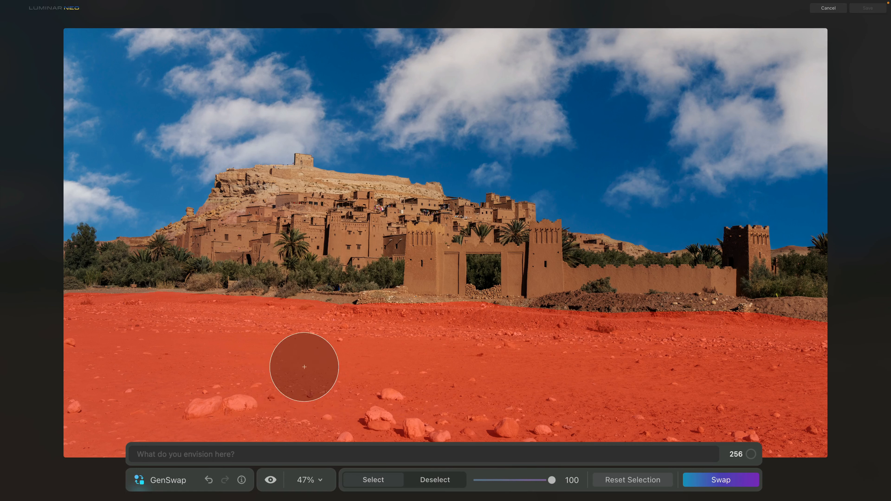
Reduce the brush size to 40 and refine the mask along the foreground's upper left edge.
{"action": "key", "text": "bracketleft"}
{"action": "key", "text": "bracketleft"}
{"action": "key", "text": "bracketleft"}
{"action": "key", "text": "bracketleft"}
{"action": "key", "text": "bracketleft"}
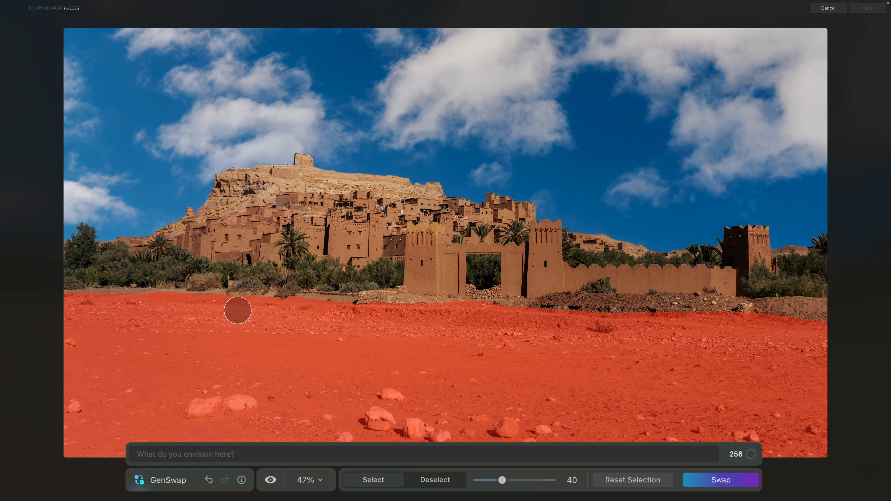
{"action": "left_click_drag", "start_coordinate": [159, 306], "coordinate": [59, 305]}
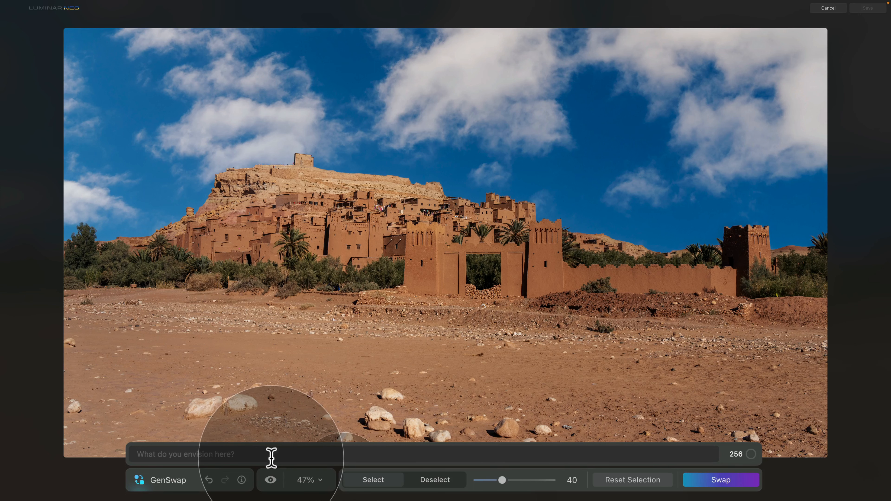
Enter the prompt "river with reflection" and generate the swap for the masked foreground.
{"action": "left_click", "coordinate": [234, 455]}
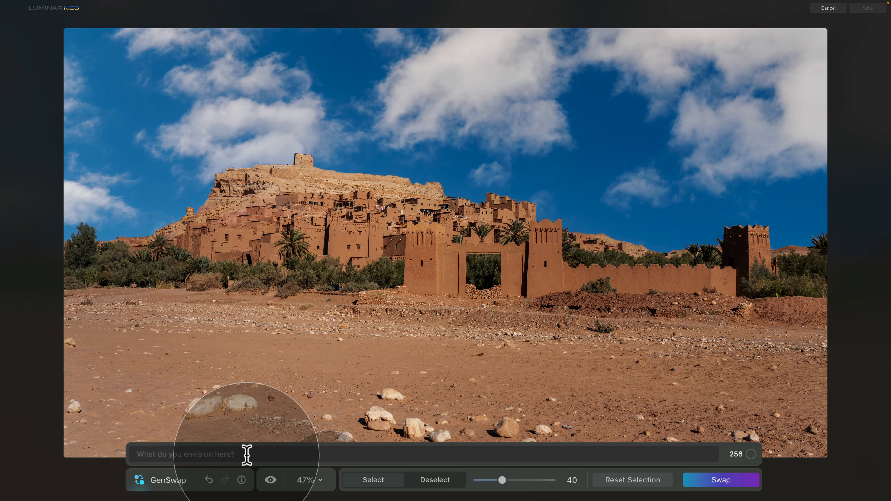
{"action": "type", "text": "river"}
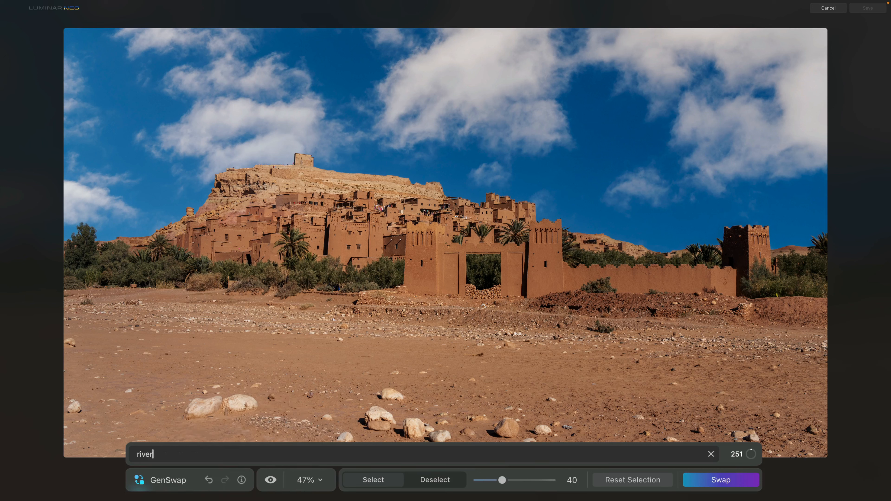
{"action": "type", "text": " with reflection"}
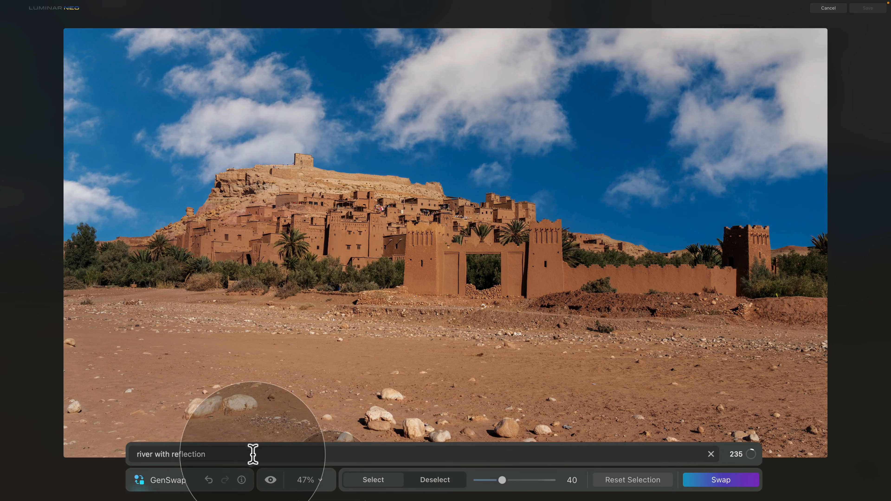
{"action": "mouse_move", "coordinate": [714, 480]}
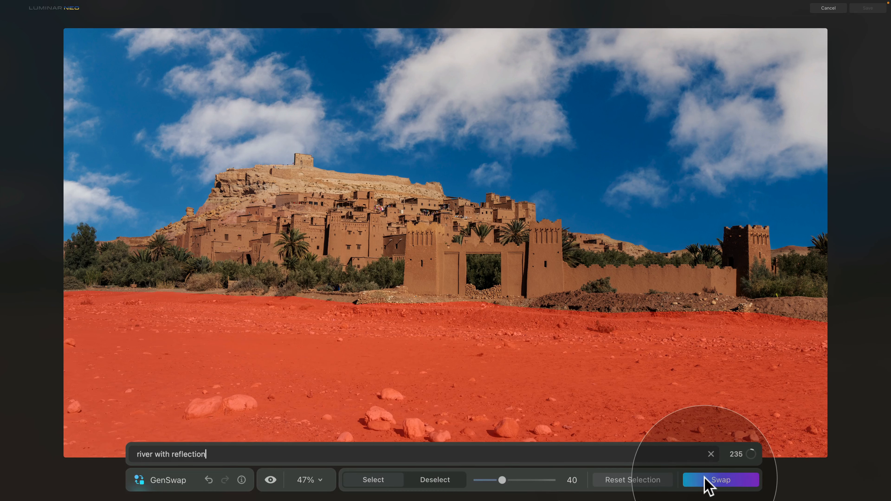
{"action": "left_click", "coordinate": [704, 477]}
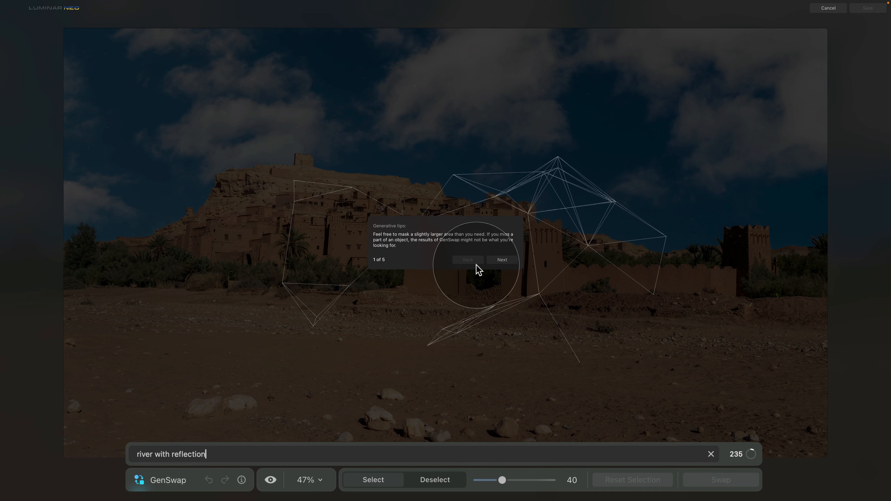
Read through the generative tips while the swap is being generated.
{"action": "left_click", "coordinate": [504, 260]}
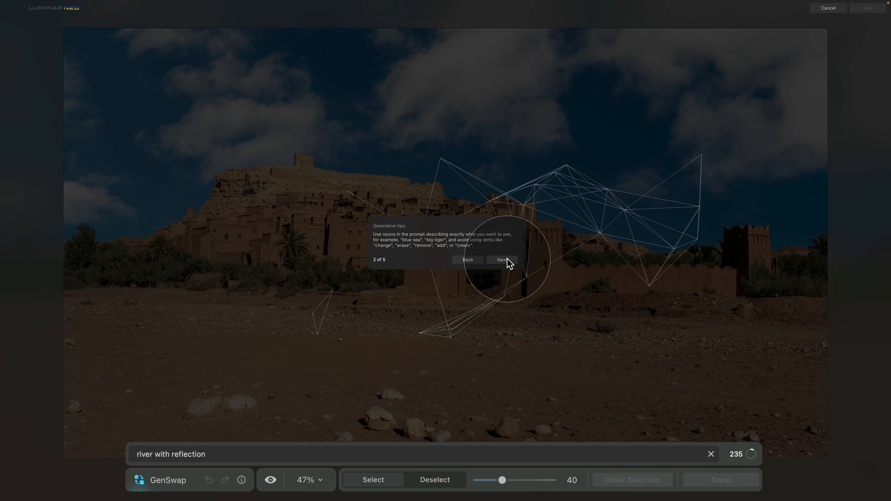
{"action": "left_click", "coordinate": [504, 260]}
{"action": "left_click", "coordinate": [503, 260]}
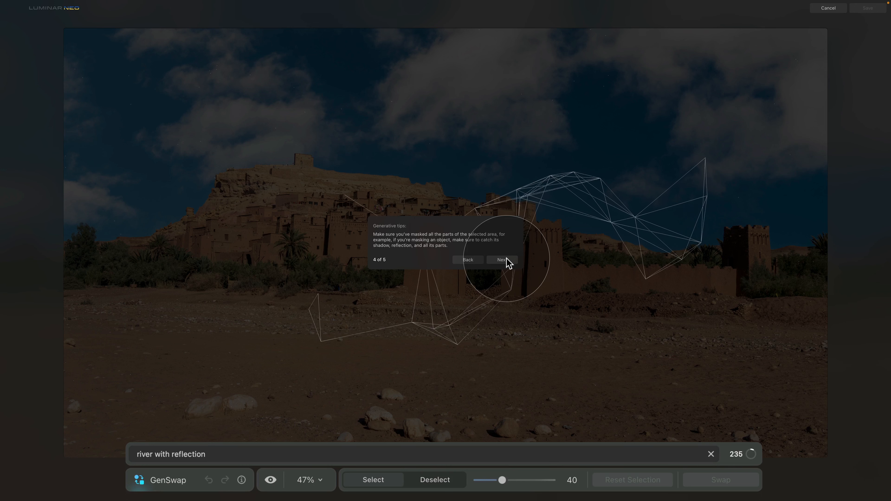
{"action": "left_click", "coordinate": [507, 260]}
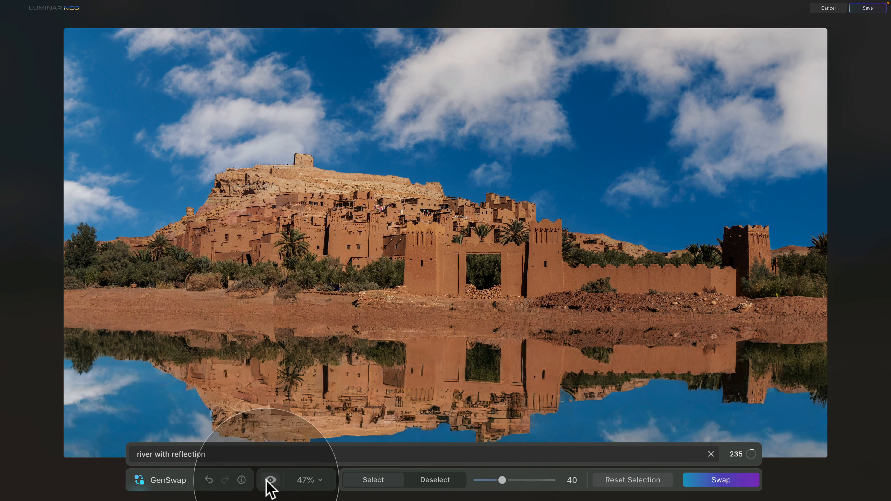
Compare the generated river with the original photo using the preview, then undo and redo the swap.
{"action": "left_click", "coordinate": [269, 480]}
{"action": "left_click", "coordinate": [269, 481]}
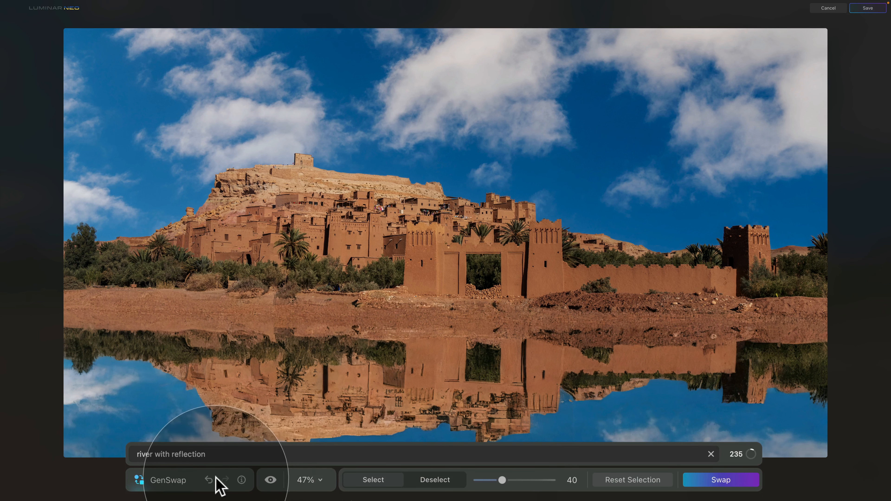
{"action": "left_click", "coordinate": [209, 480]}
{"action": "left_click", "coordinate": [225, 480]}
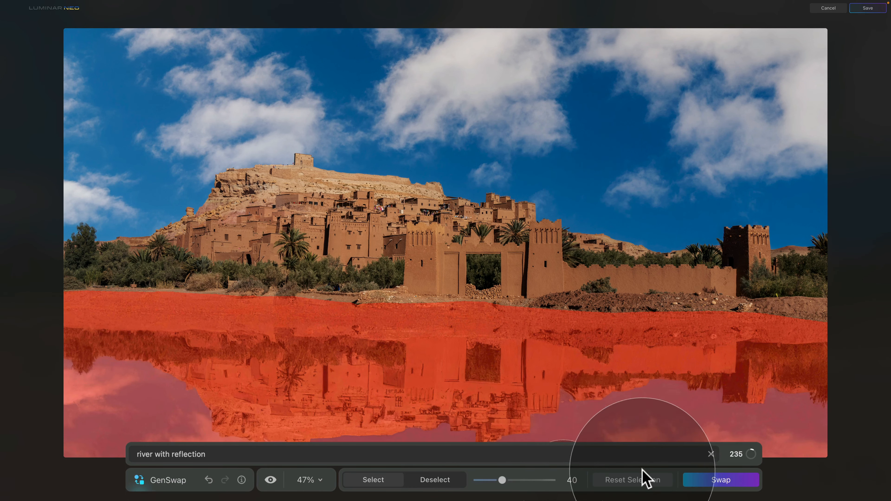
Reset the foreground selection and save the swapped photo.
{"action": "left_click", "coordinate": [645, 483]}
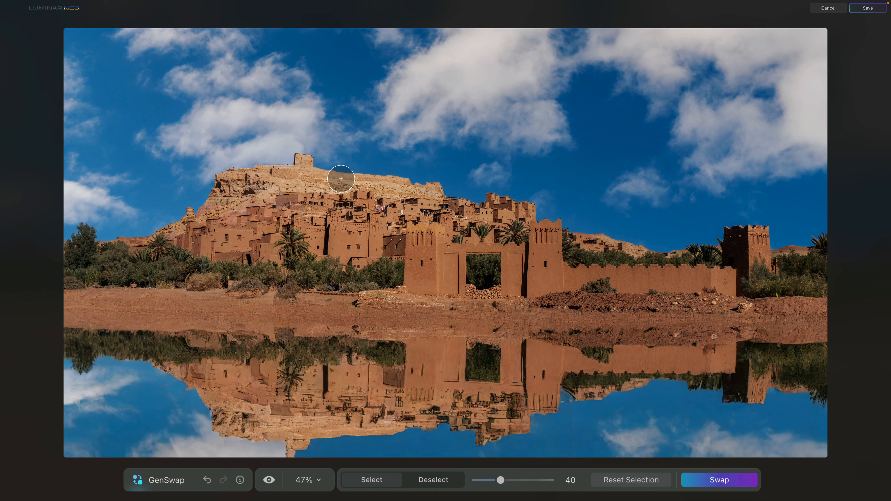
{"action": "left_click", "coordinate": [868, 8]}
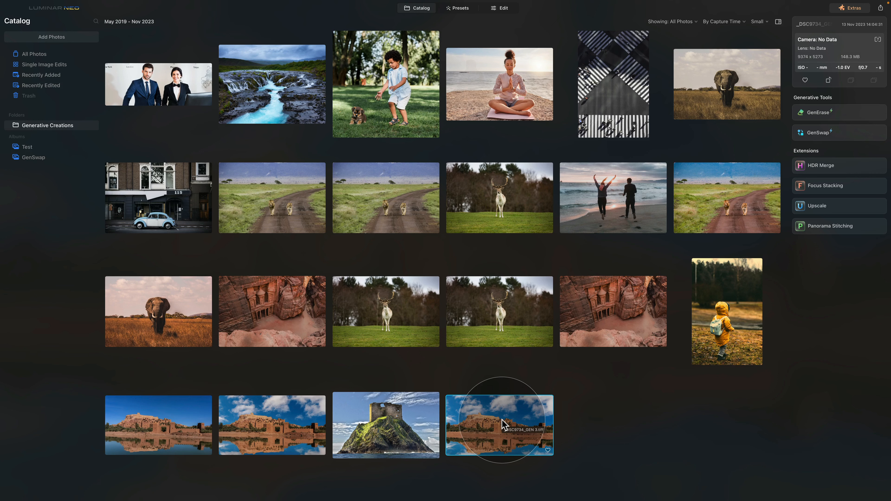
Open the GenSwap album and review the before and after versions of the suited pair and the boy in the park.
{"action": "key", "text": "Right"}
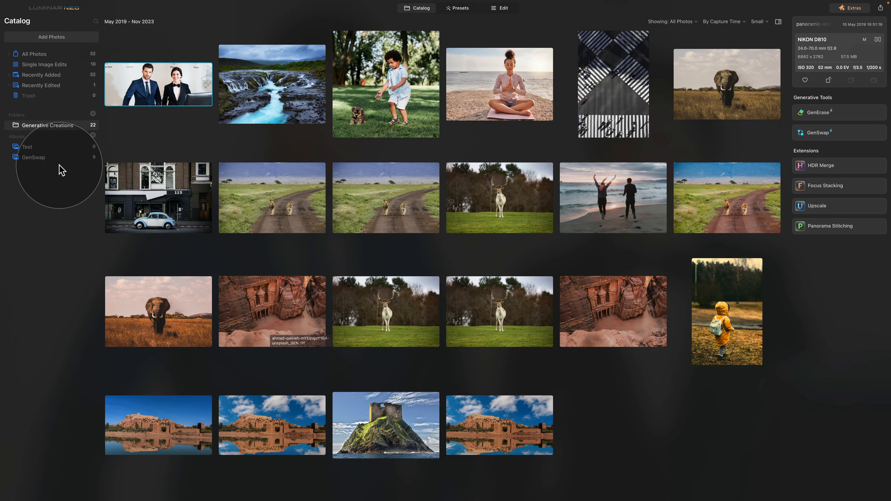
{"action": "left_click", "coordinate": [64, 158]}
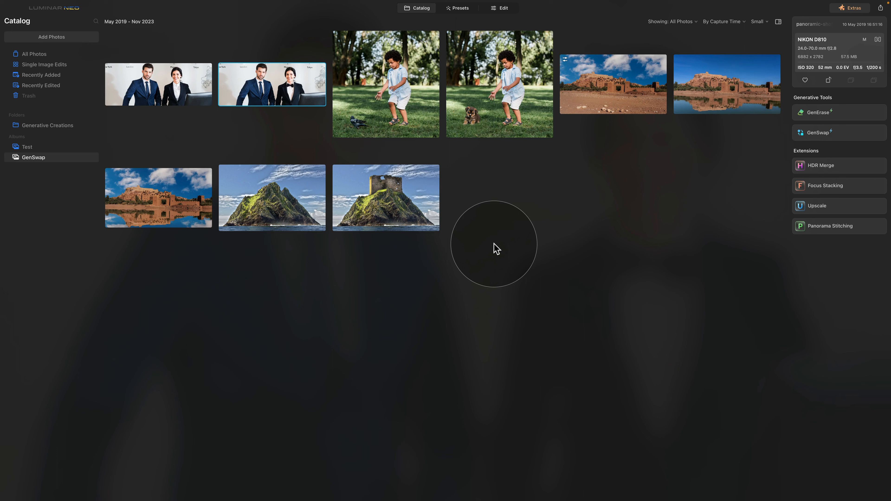
{"action": "double_click", "coordinate": [169, 88]}
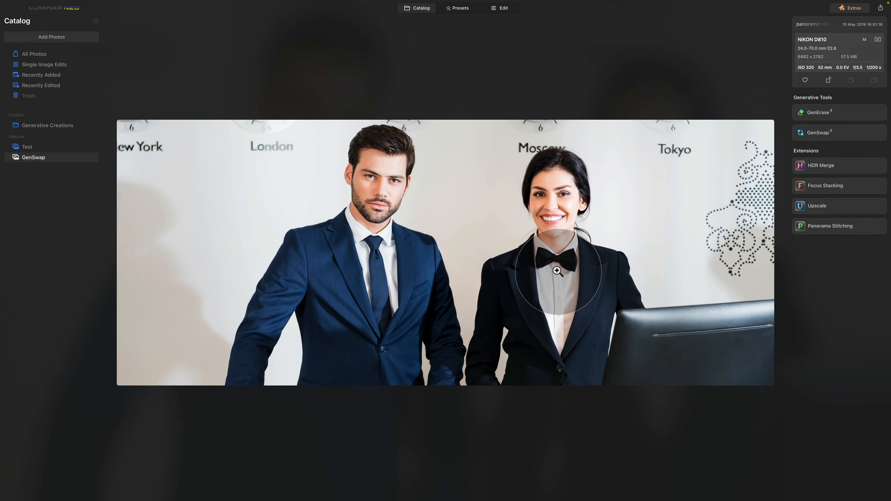
{"action": "key", "text": "Right"}
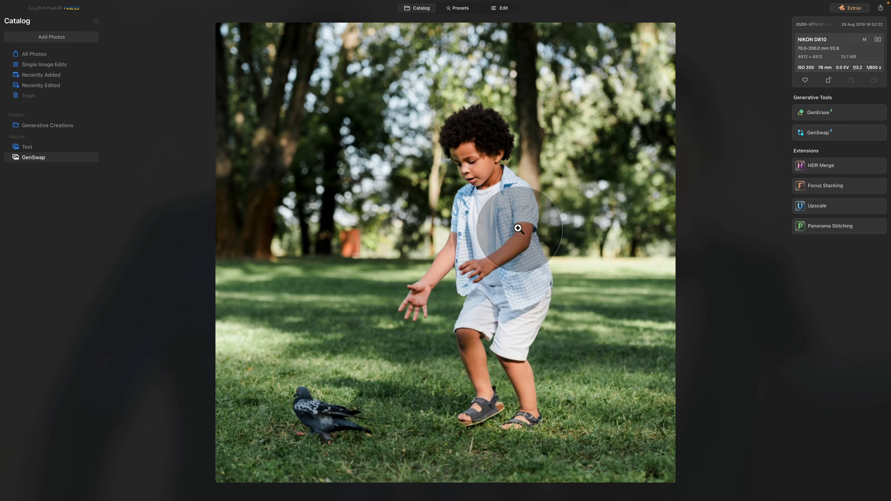
{"action": "key", "text": "Right"}
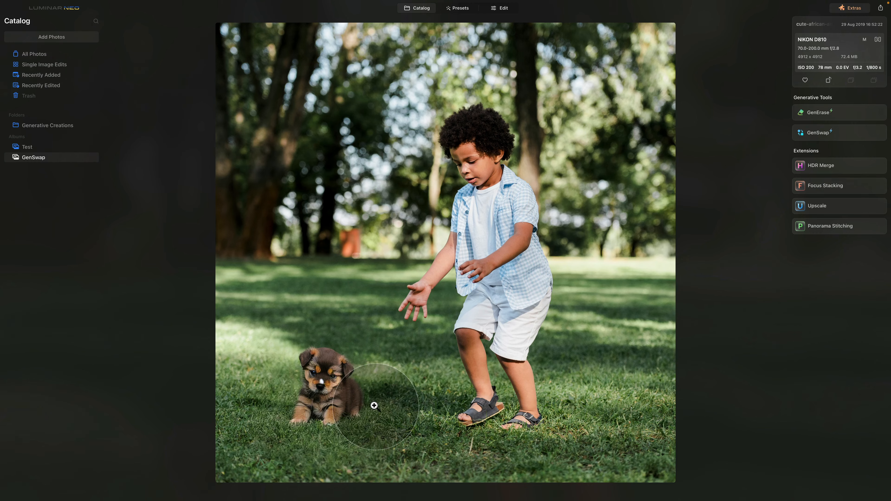
Compare the original desert fortress photo with its river reflection versions.
{"action": "key", "text": "Right"}
{"action": "key", "text": "Right"}
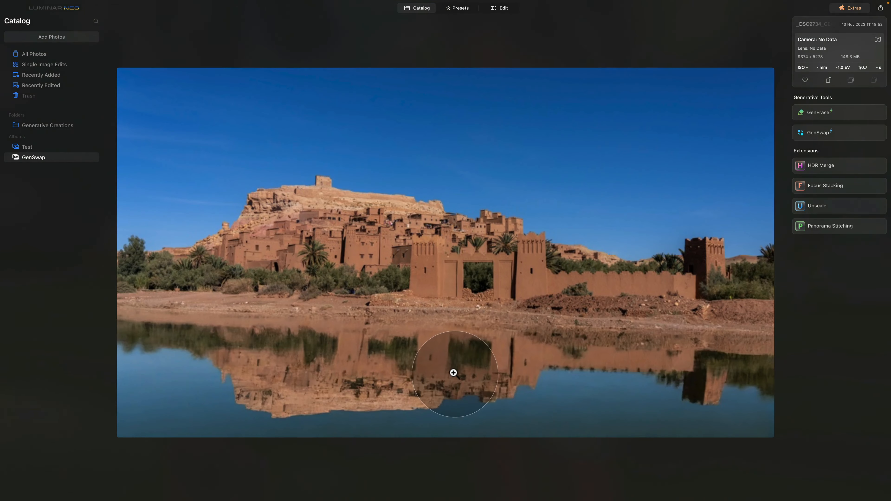
{"action": "key", "text": "Left"}
{"action": "key", "text": "Right"}
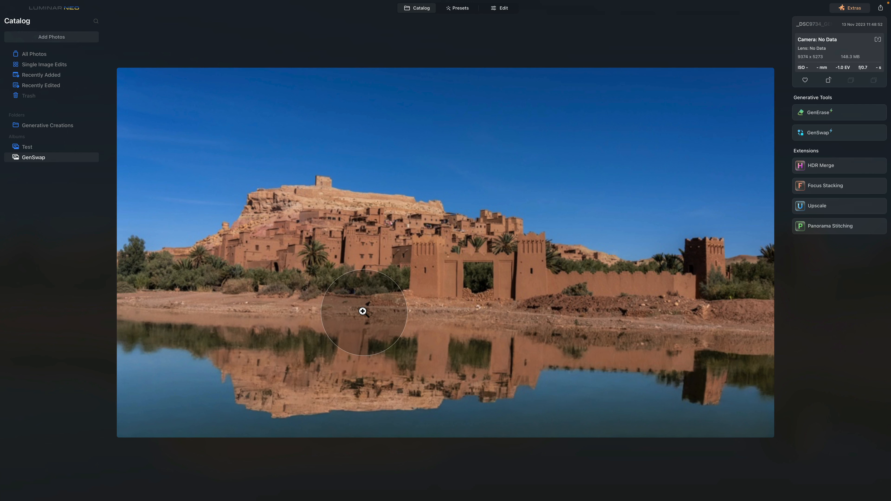
{"action": "key", "text": "Left"}
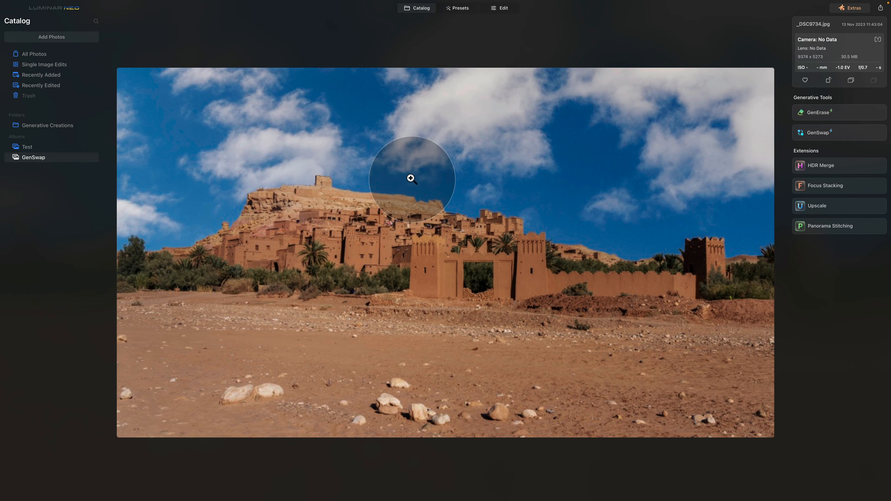
{"action": "key", "text": "Right"}
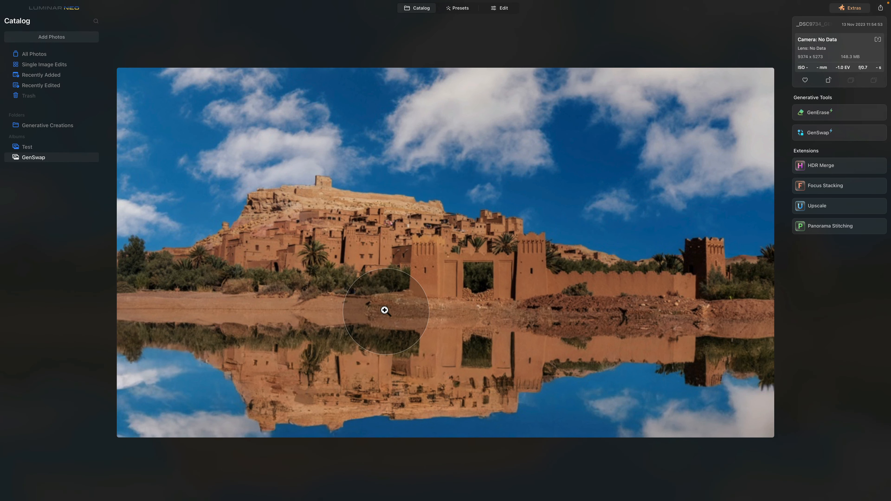
Compare the rocky island photo with its castle ruin version and return to the album's thumbnail grid.
{"action": "key", "text": "Right"}
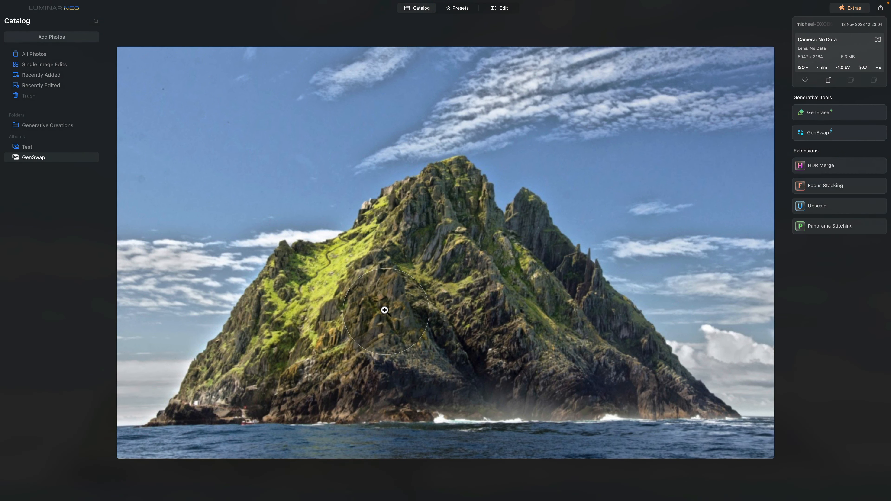
{"action": "key", "text": "Right"}
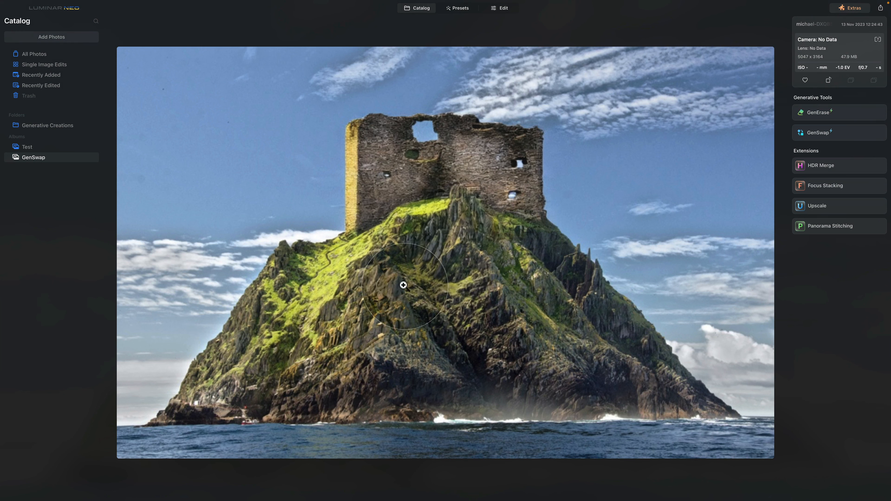
{"action": "key", "text": "Left"}
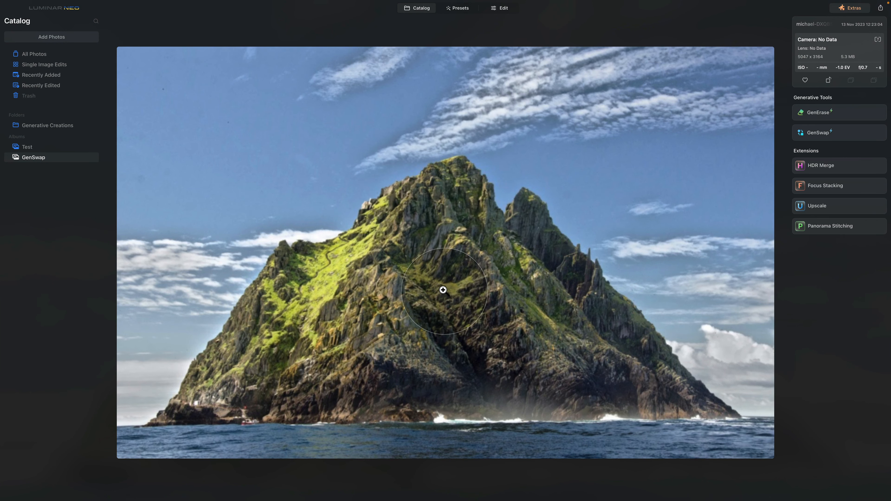
{"action": "key", "text": "Right"}
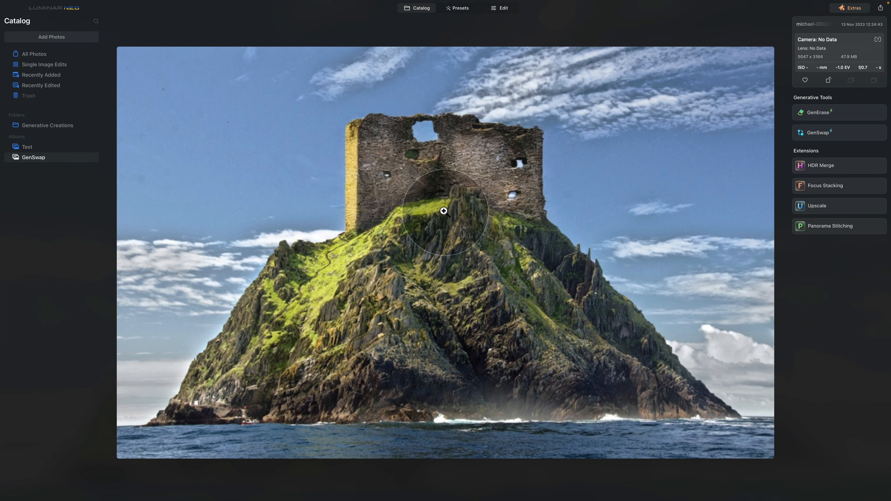
{"action": "key", "text": "Escape"}
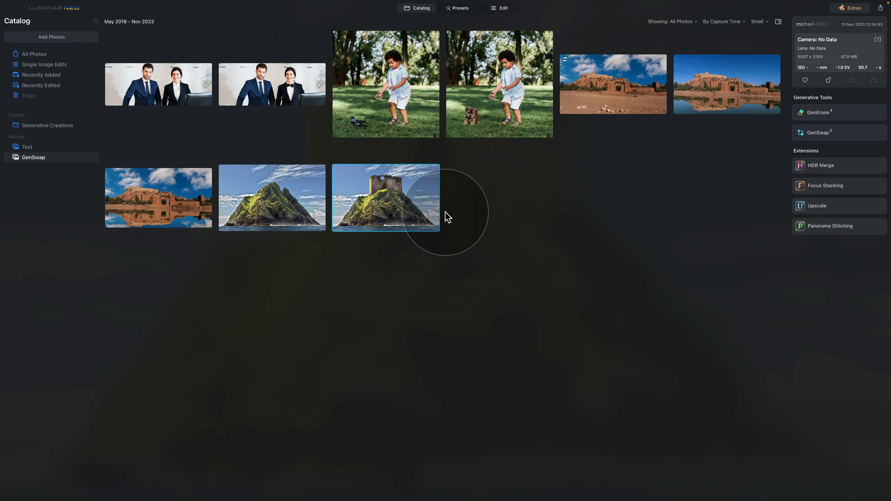